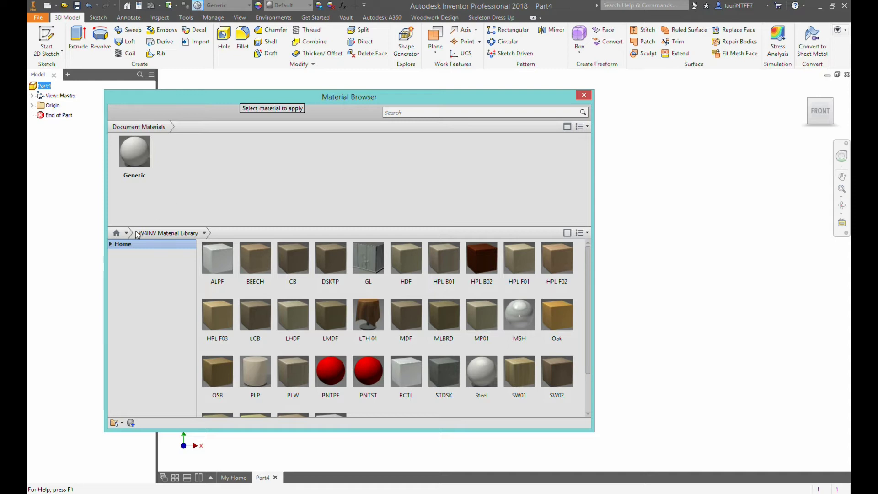
Step: Add the Steel material from the Board category of the W4INV Material Library to the document materials
{"action": "left_click", "coordinate": [126, 233]}
{"action": "left_click", "coordinate": [112, 270]}
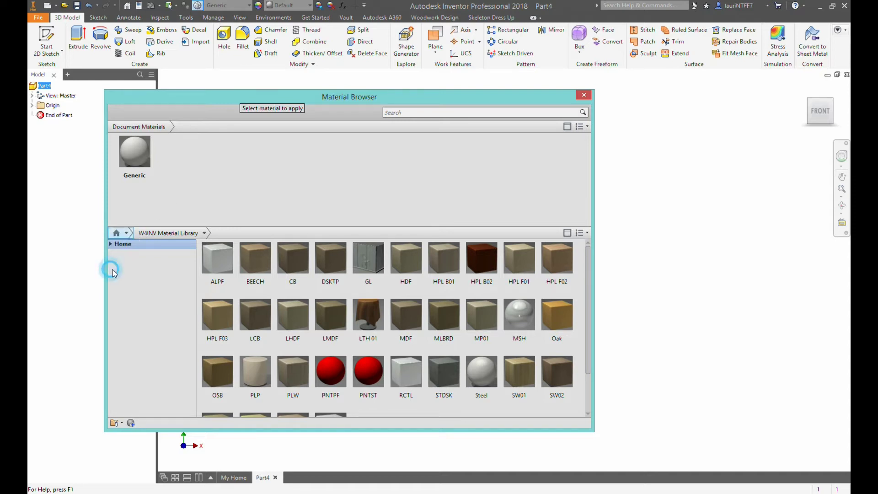
{"action": "left_click", "coordinate": [204, 233]}
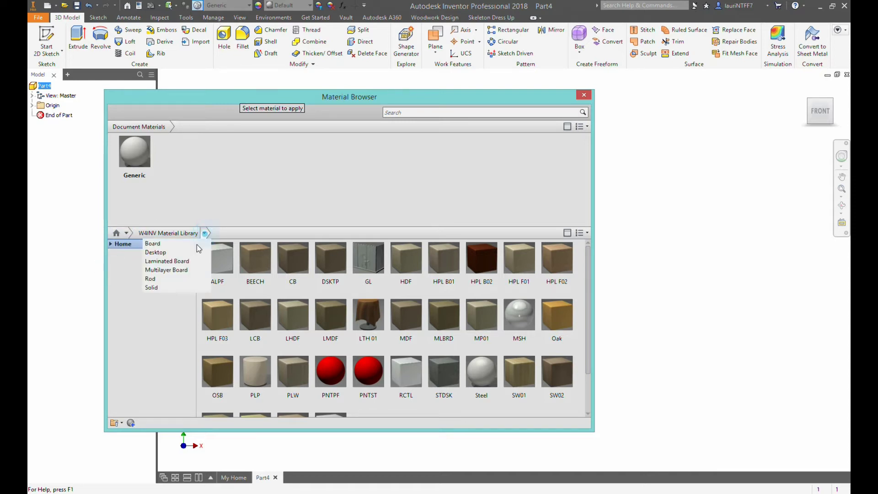
{"action": "left_click", "coordinate": [172, 244]}
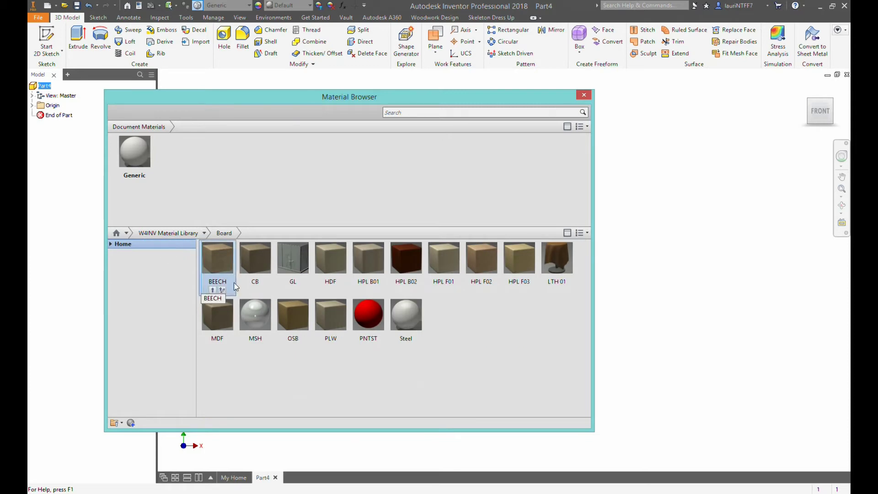
{"action": "mouse_move", "coordinate": [345, 331]}
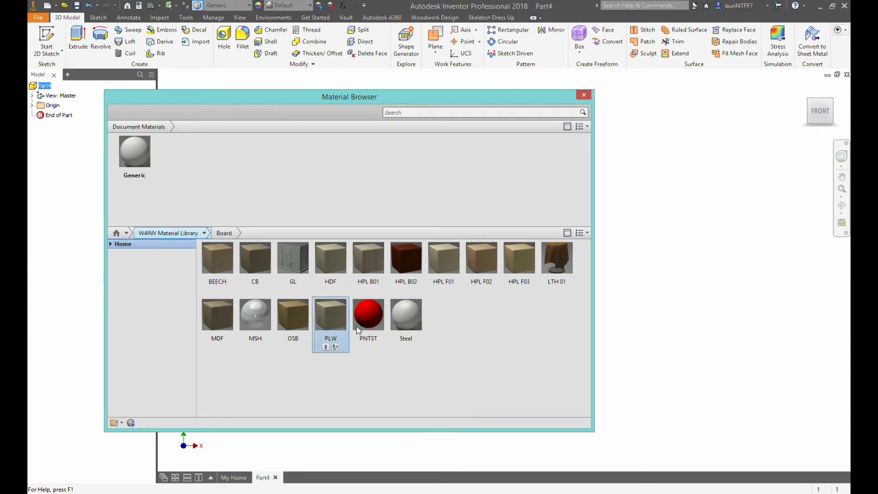
{"action": "mouse_move", "coordinate": [408, 322]}
{"action": "left_click_drag", "start_coordinate": [406, 317], "coordinate": [183, 152]}
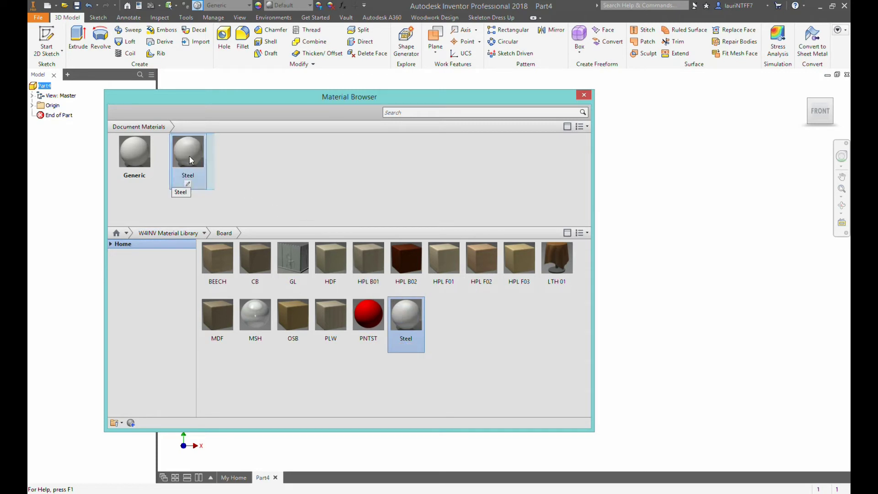
Step: Rename the Steel document material as VR Material
{"action": "right_click", "coordinate": [189, 156]}
{"action": "left_click", "coordinate": [215, 199]}
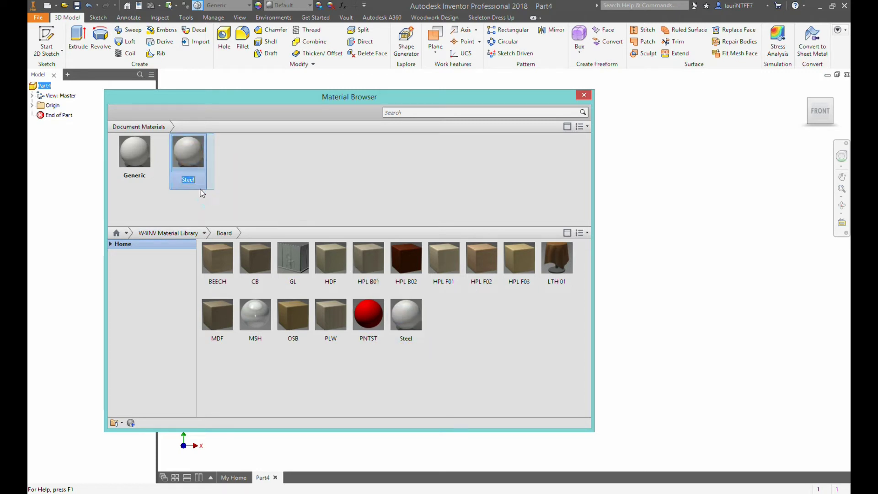
{"action": "type", "text": "VR Material"}
{"action": "left_click", "coordinate": [237, 176]}
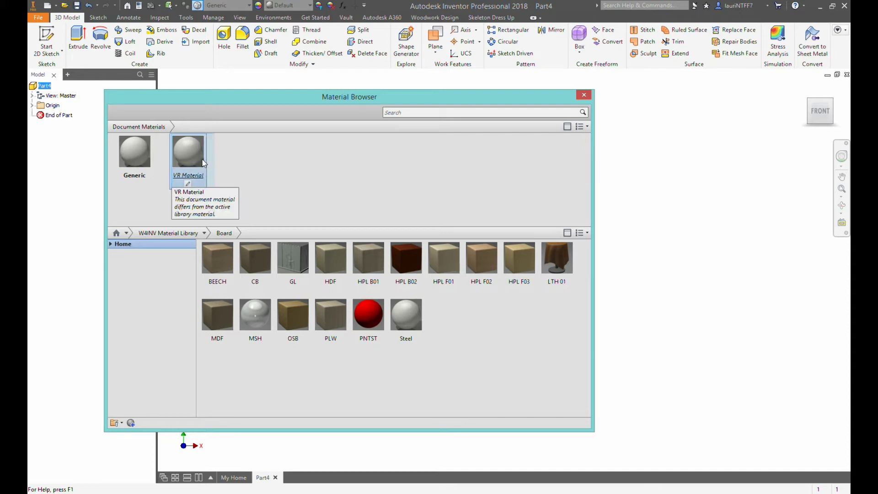
Step: Open VR Material for editing and narrow the Material Browser so that it does not cover the editor
{"action": "right_click", "coordinate": [188, 151]}
{"action": "left_click", "coordinate": [209, 175]}
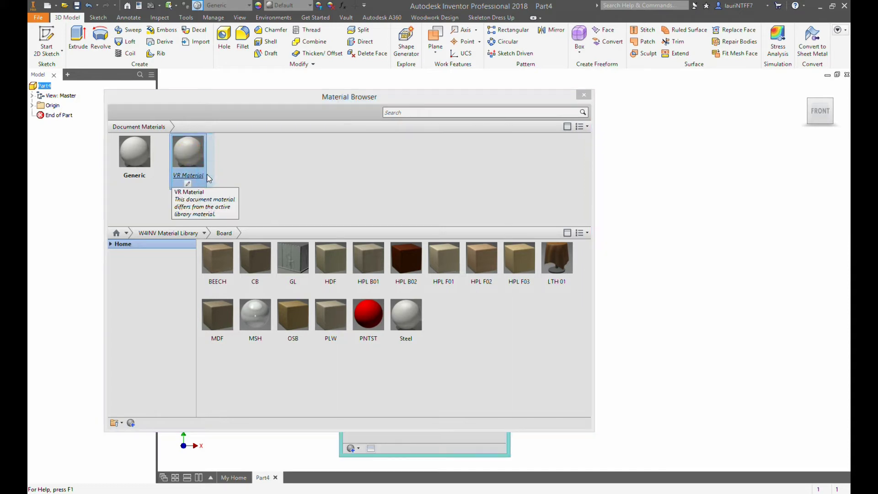
{"action": "left_click_drag", "start_coordinate": [593, 138], "coordinate": [306, 138]}
{"action": "left_click", "coordinate": [414, 164]}
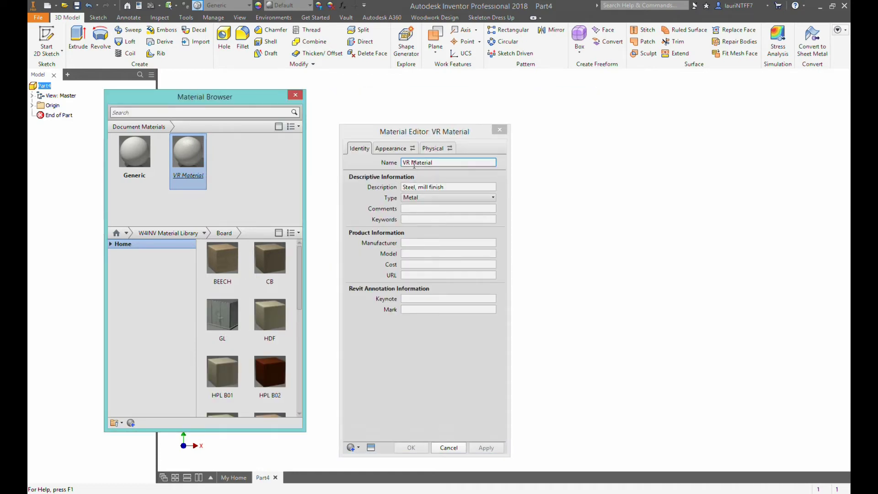
Step: Replace VR Material's appearance with the Invisible asset from the Board category of the W4INV Material Library
{"action": "left_click", "coordinate": [393, 149]}
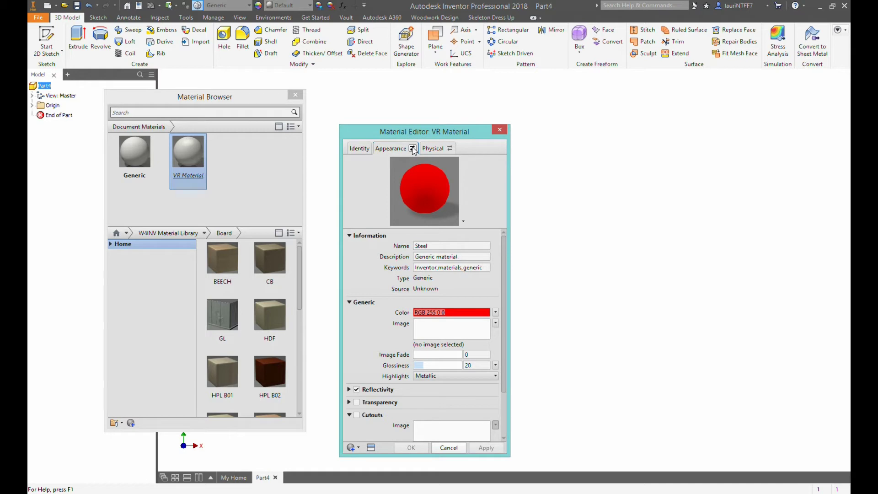
{"action": "left_click", "coordinate": [413, 148]}
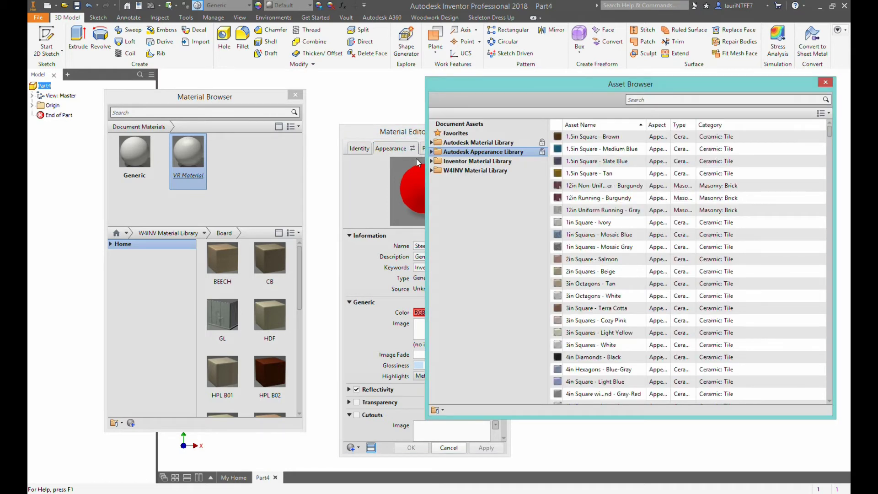
{"action": "left_click", "coordinate": [431, 170]}
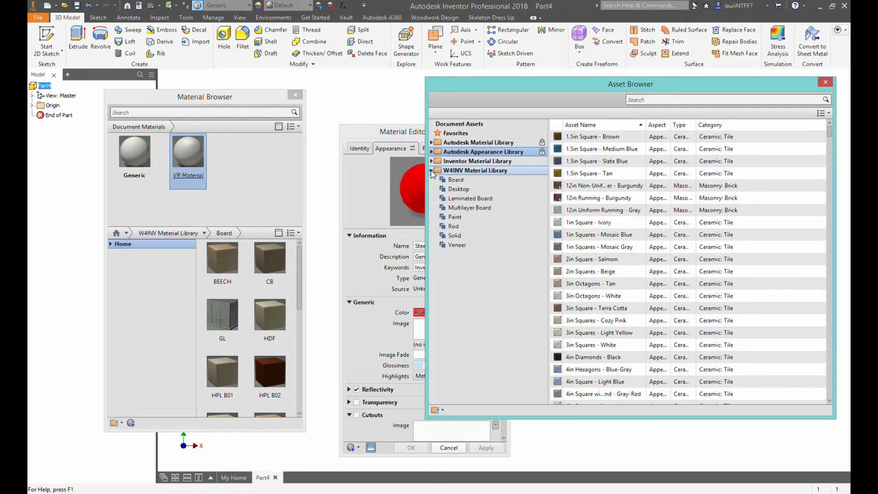
{"action": "left_click", "coordinate": [465, 172]}
{"action": "left_click", "coordinate": [462, 179]}
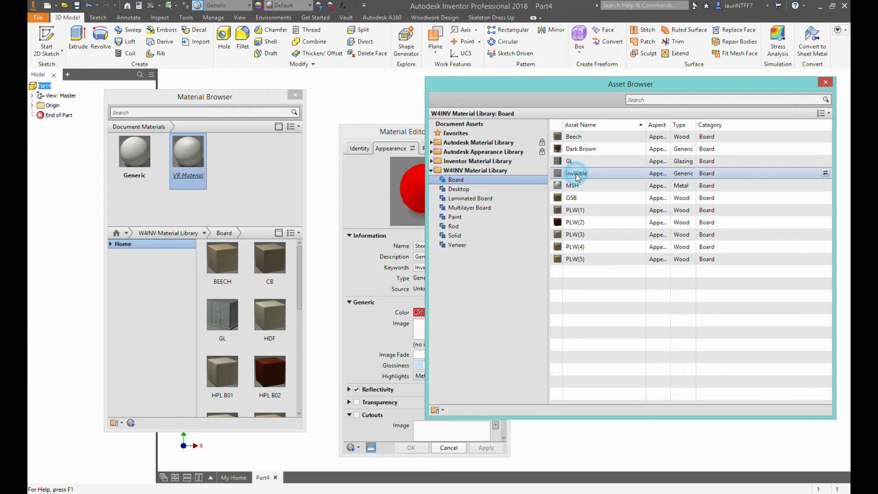
{"action": "left_click", "coordinate": [826, 174]}
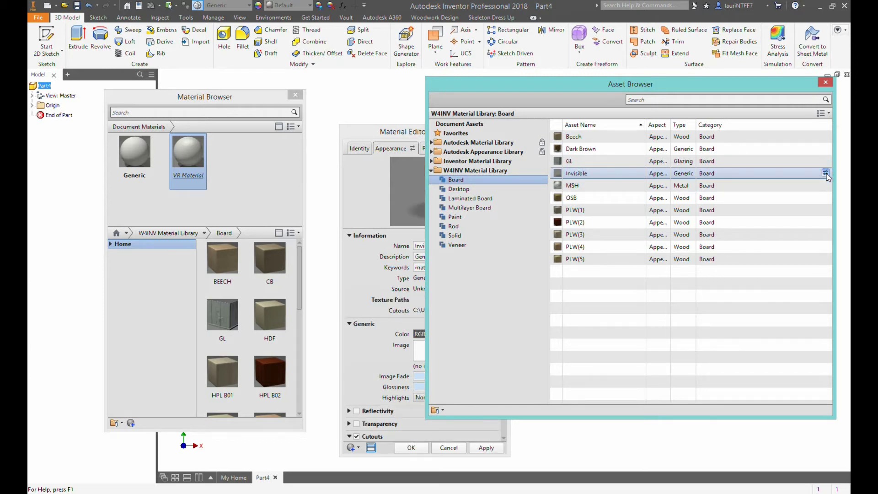
{"action": "left_click", "coordinate": [826, 82]}
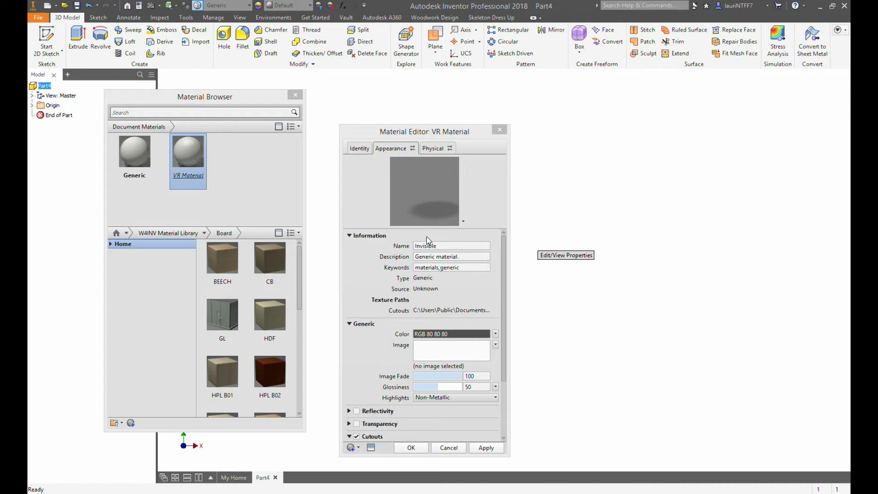
{"action": "left_click_drag", "start_coordinate": [504, 291], "coordinate": [504, 257]}
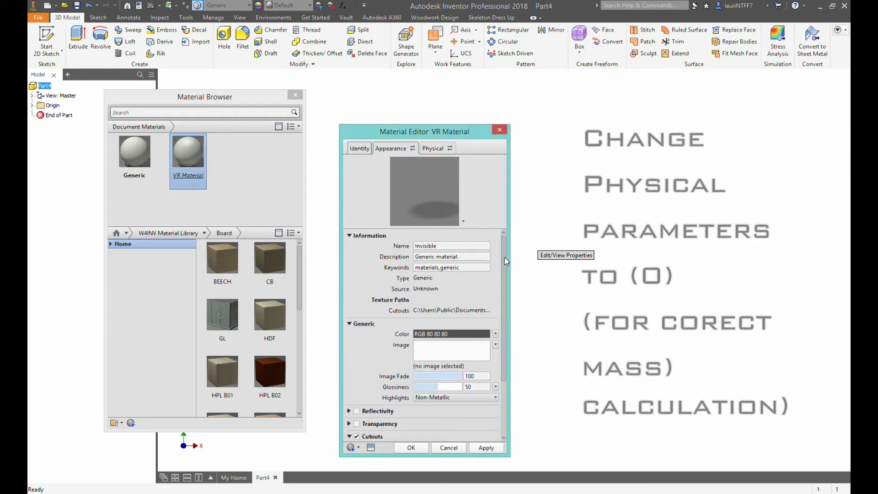
Step: Rename the material's physical asset as VR material
{"action": "left_click", "coordinate": [432, 149]}
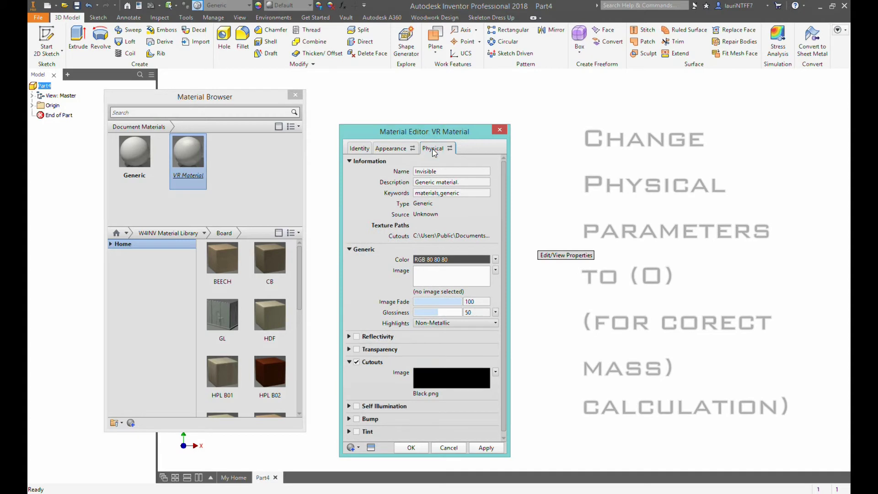
{"action": "left_click", "coordinate": [442, 174]}
{"action": "double_click", "coordinate": [441, 173]}
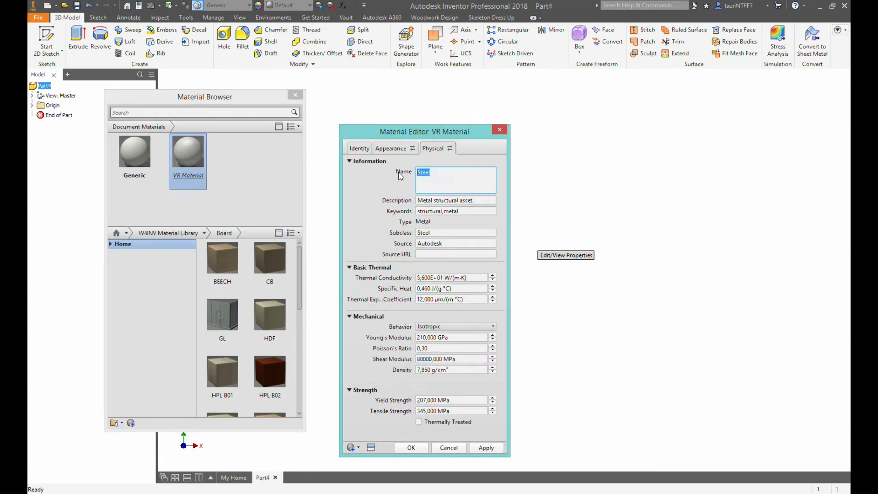
{"action": "type", "text": "VR materia"}
Step: Set the physical asset's description to "VR material" and its keywords to "VR material; Invisible"
{"action": "left_click_drag", "start_coordinate": [459, 173], "coordinate": [414, 178]}
{"action": "key", "text": "ctrl+c"}
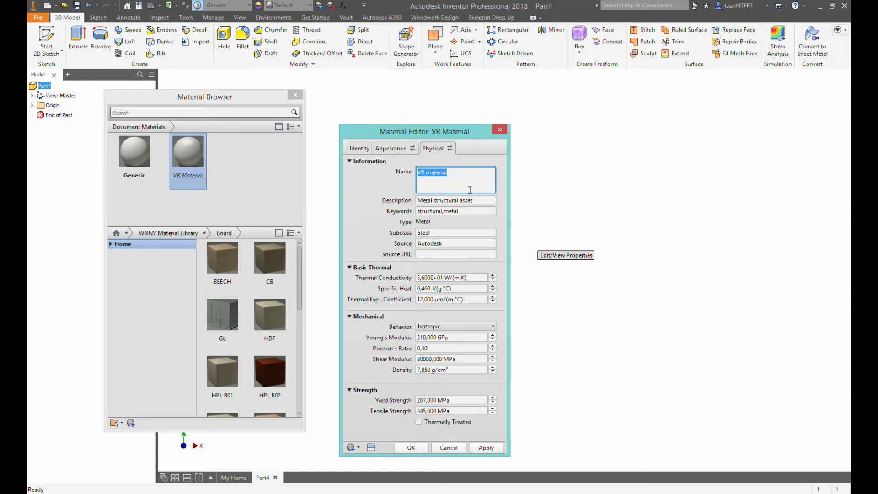
{"action": "left_click", "coordinate": [483, 205]}
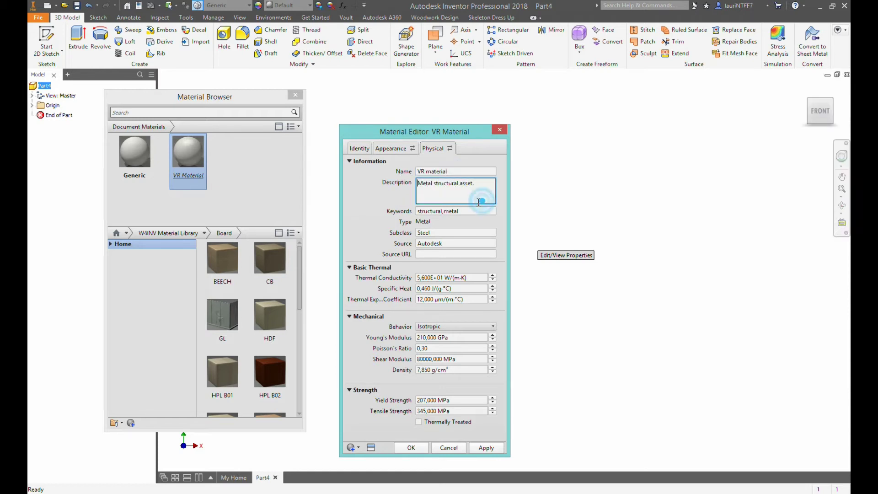
{"action": "left_click_drag", "start_coordinate": [477, 185], "coordinate": [411, 184]}
{"action": "key", "text": "ctrl+v"}
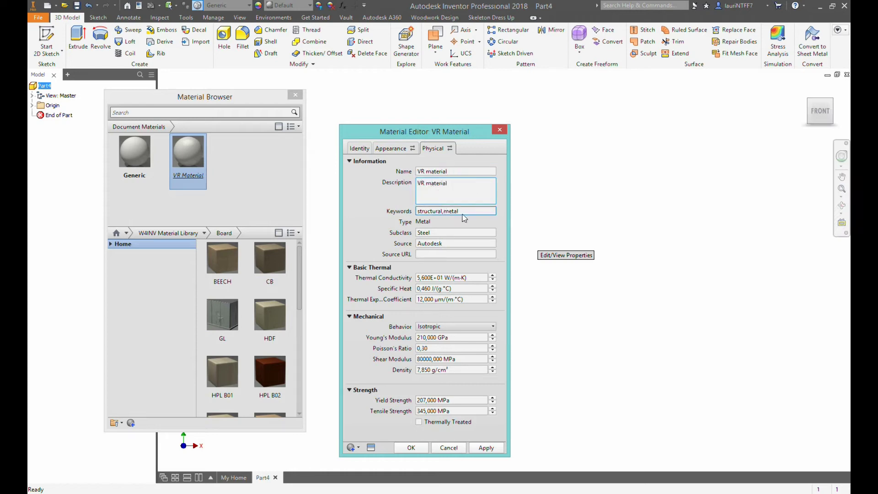
{"action": "left_click", "coordinate": [467, 213]}
{"action": "left_click_drag", "start_coordinate": [458, 197], "coordinate": [414, 195]}
{"action": "key", "text": "ctrl+v"}
{"action": "left_click", "coordinate": [457, 196]}
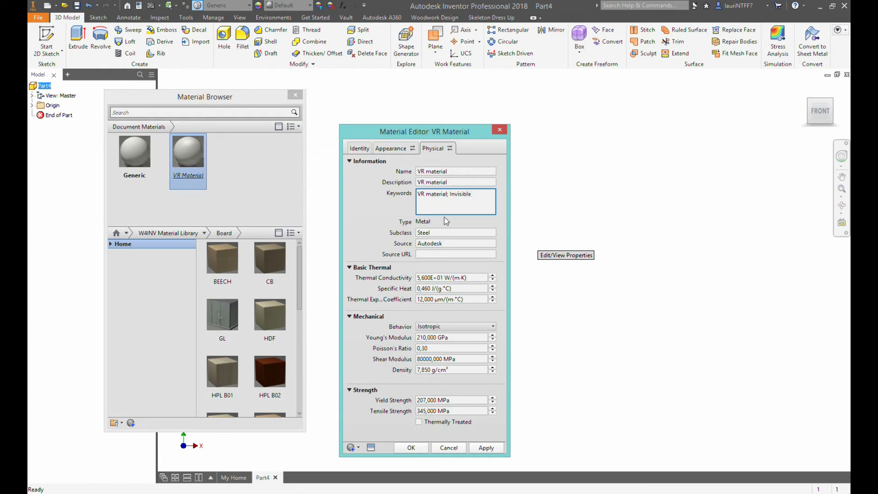
Step: Set the thermal conductivity to 0,01 W/(m·K), specific heat to 0,1 J/(g·°C) and thermal expansion coefficient to 0,1 µm/(m·°C)
{"action": "left_click", "coordinate": [476, 280]}
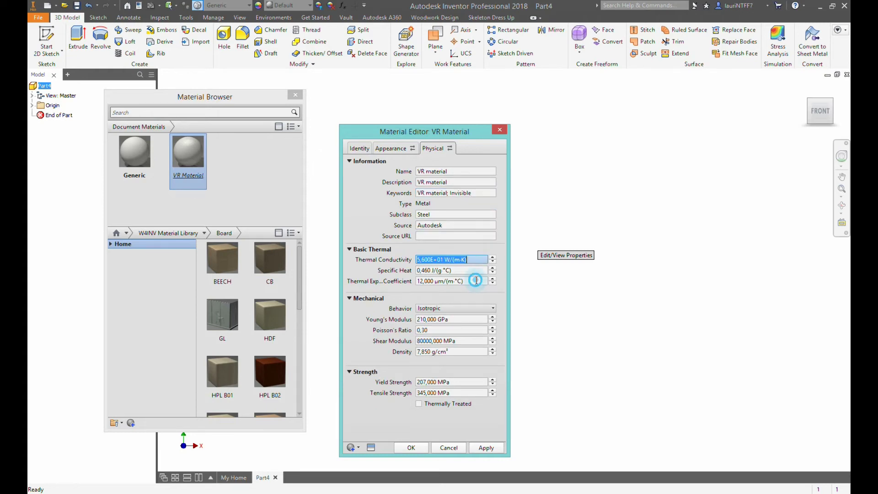
{"action": "type", "text": "0,01"}
{"action": "left_click", "coordinate": [476, 272]}
{"action": "type", "text": "0,1"}
{"action": "left_click", "coordinate": [476, 281]}
{"action": "type", "text": "0,1"}
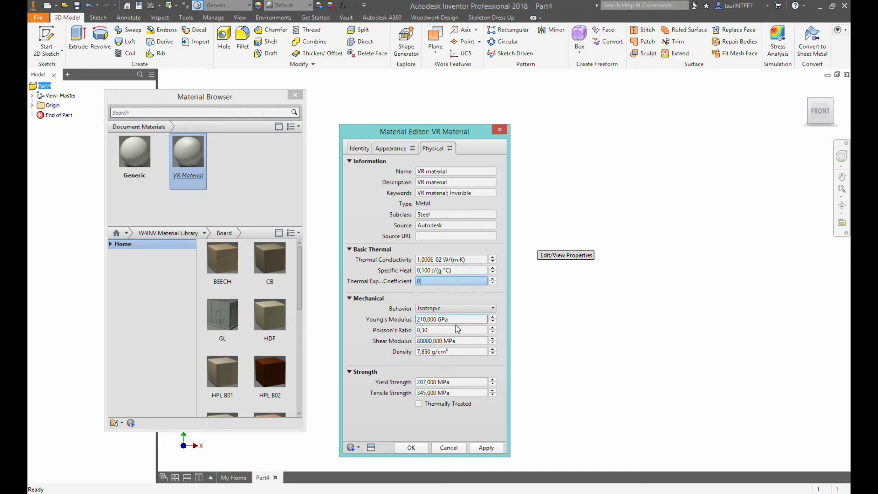
Step: Set the Young's modulus, Poisson's ratio, shear modulus and density to 0
{"action": "left_click", "coordinate": [466, 320]}
{"action": "type", "text": "0"}
{"action": "left_click", "coordinate": [457, 329]}
{"action": "type", "text": "0"}
{"action": "left_click", "coordinate": [460, 341]}
{"action": "type", "text": "0"}
{"action": "left_click", "coordinate": [460, 352]}
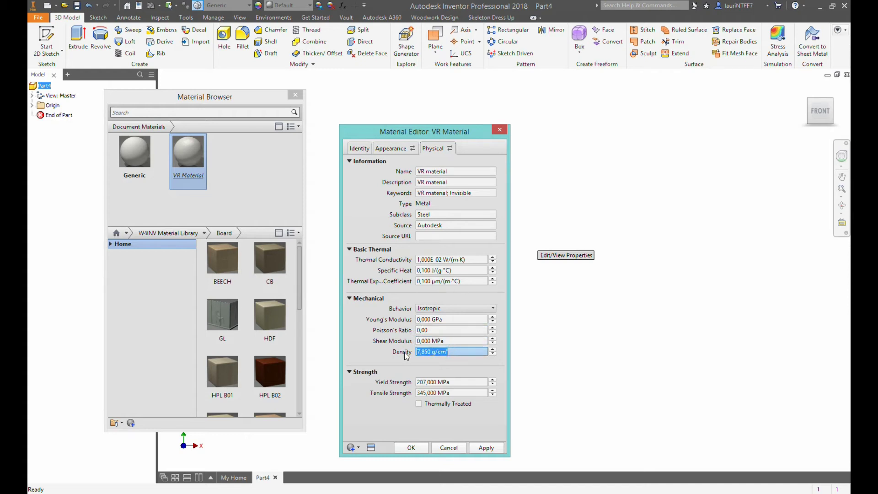
{"action": "type", "text": "0"}
Step: Set the yield strength and tensile strength to 0 and apply the physical property changes
{"action": "left_click", "coordinate": [443, 382]}
{"action": "type", "text": "0"}
{"action": "left_click", "coordinate": [456, 392]}
{"action": "type", "text": "0"}
{"action": "left_click", "coordinate": [423, 419]}
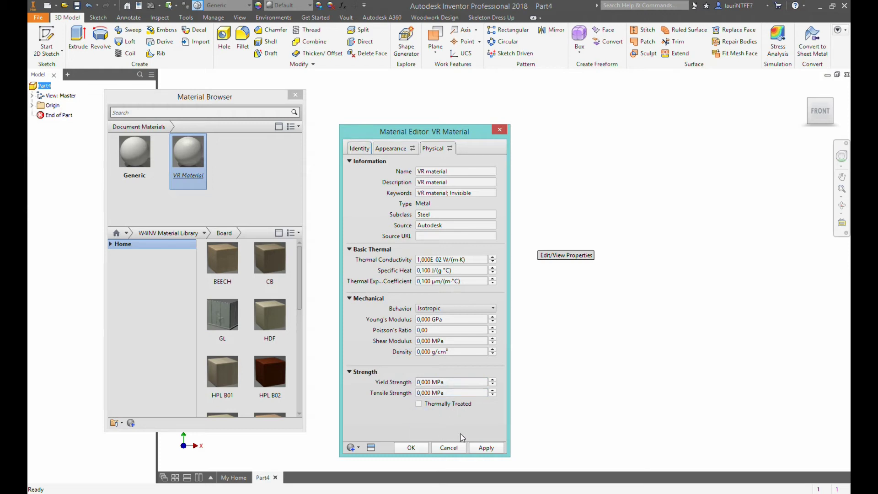
{"action": "left_click", "coordinate": [487, 447]}
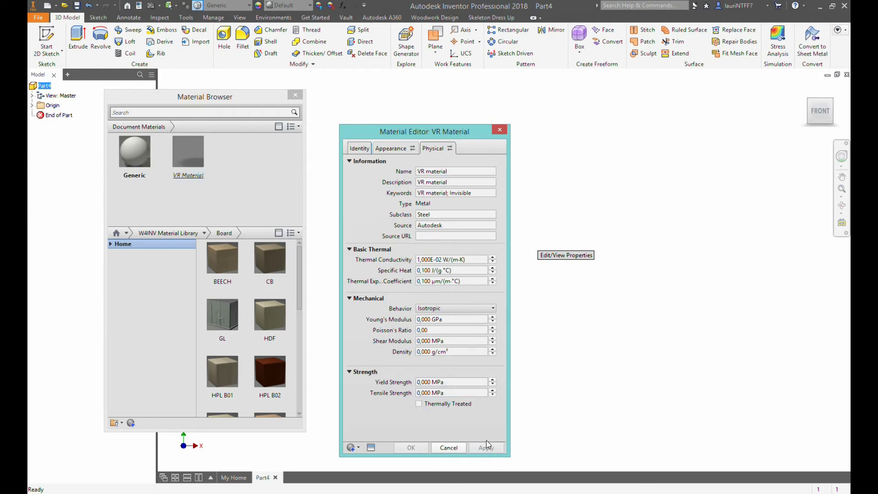
Step: Replace the description in the material's identity information with a copy of its name, VR Material
{"action": "left_click", "coordinate": [360, 149]}
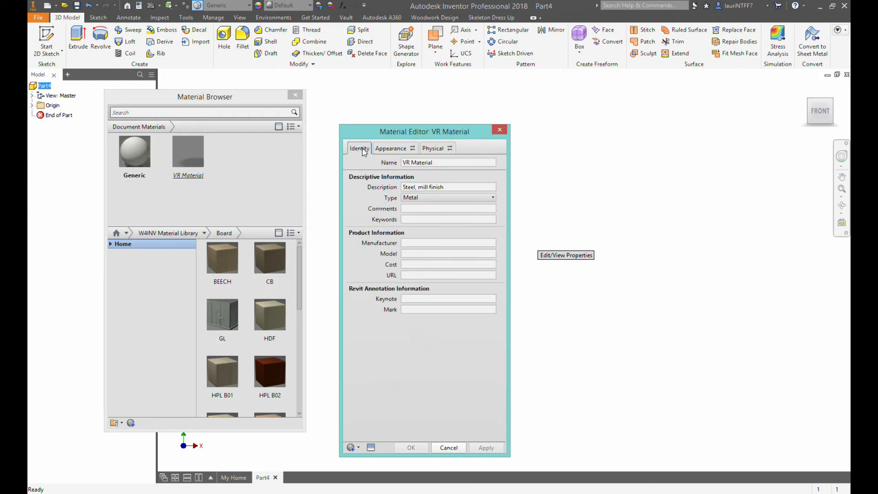
{"action": "left_click", "coordinate": [438, 162]}
{"action": "triple_click", "coordinate": [438, 162]}
{"action": "key", "text": "ctrl+c"}
{"action": "left_click", "coordinate": [430, 187]}
{"action": "left_click", "coordinate": [452, 189]}
{"action": "left_click_drag", "start_coordinate": [454, 190], "coordinate": [390, 187]}
{"action": "key", "text": "ctrl+v"}
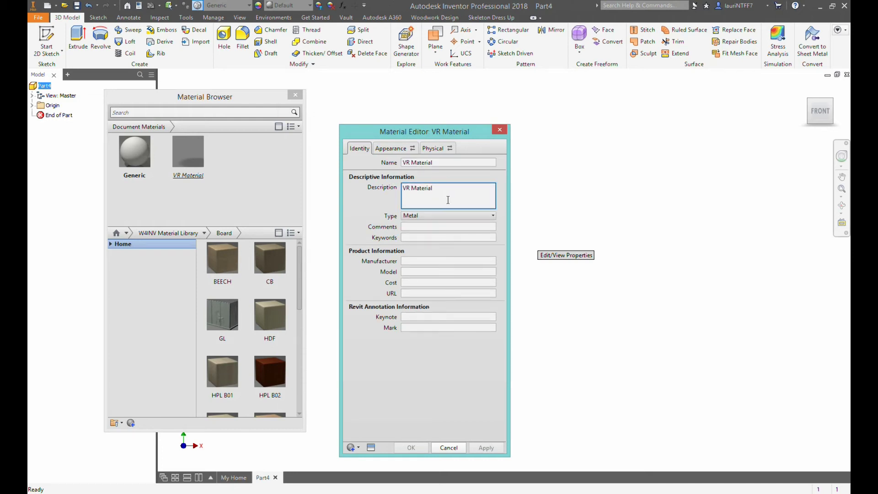
Step: Expand the identity description to "Virtual Material", apply the change and close the Material Editor
{"action": "left_click", "coordinate": [407, 189]}
{"action": "type", "text": "irtual"}
{"action": "key", "text": "Delete"}
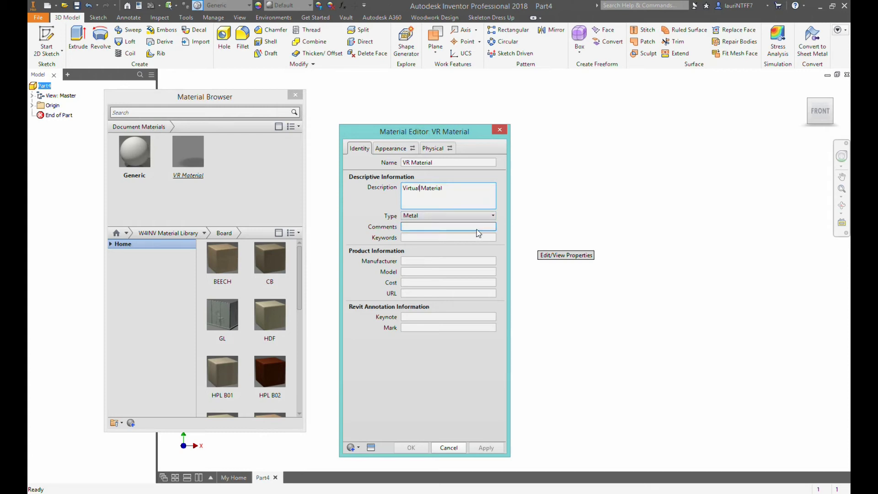
{"action": "left_click", "coordinate": [444, 400]}
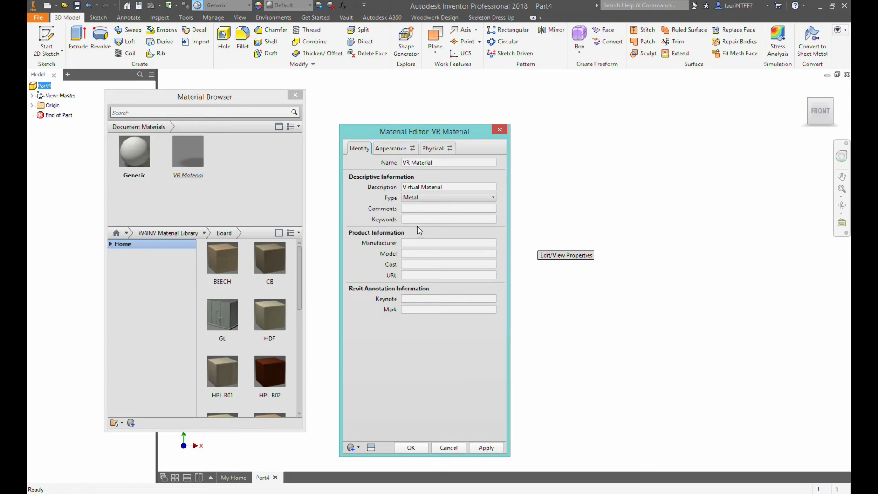
{"action": "left_click", "coordinate": [485, 447]}
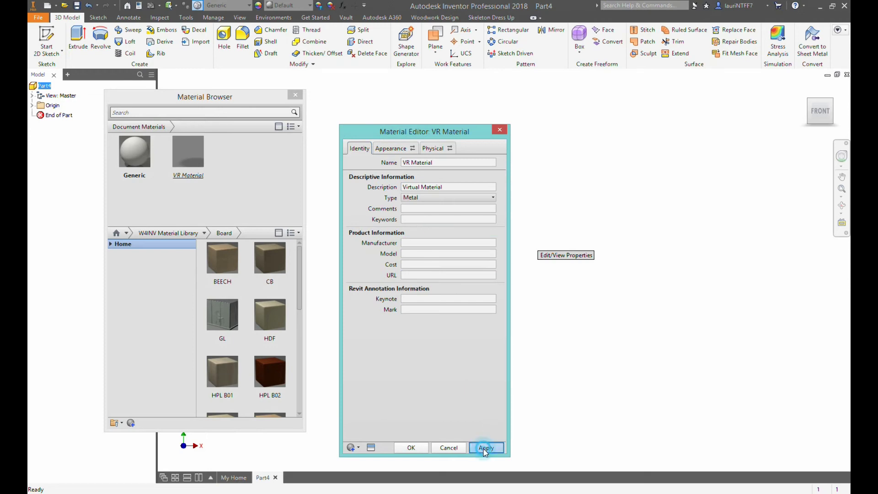
{"action": "left_click", "coordinate": [453, 447]}
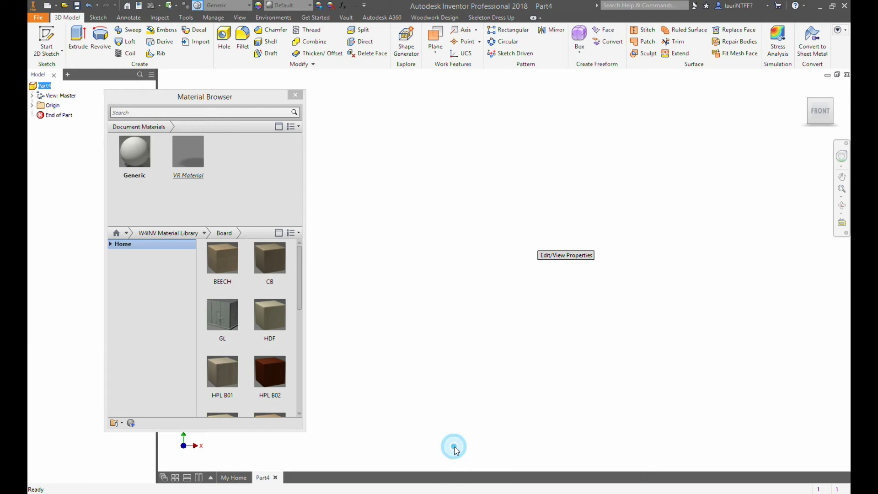
Step: Add VR Material from the document materials to the Board category of the W4INV Material Library and close the Material Browser
{"action": "left_click", "coordinate": [305, 185]}
{"action": "left_click_drag", "start_coordinate": [306, 185], "coordinate": [688, 190]}
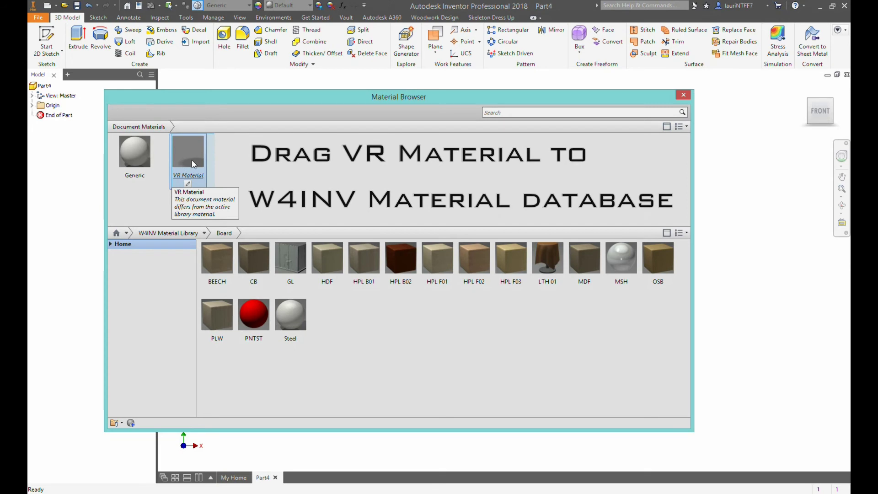
{"action": "left_click", "coordinate": [205, 232]}
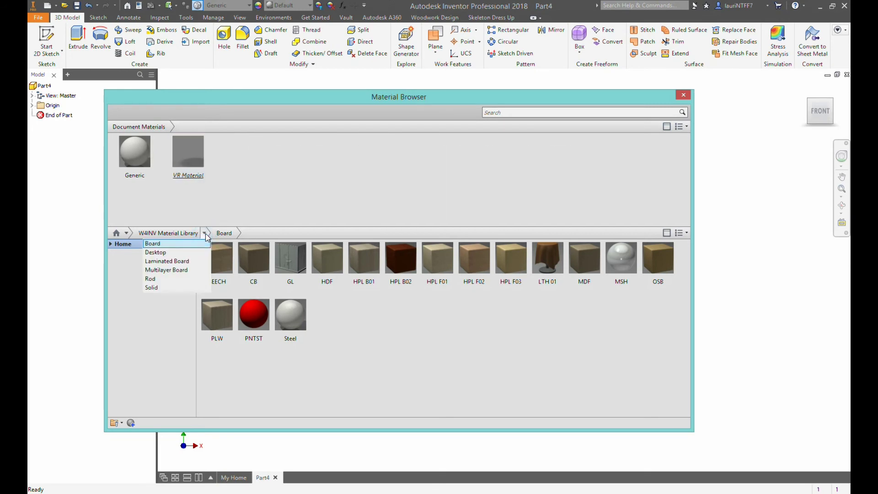
{"action": "left_click", "coordinate": [167, 245]}
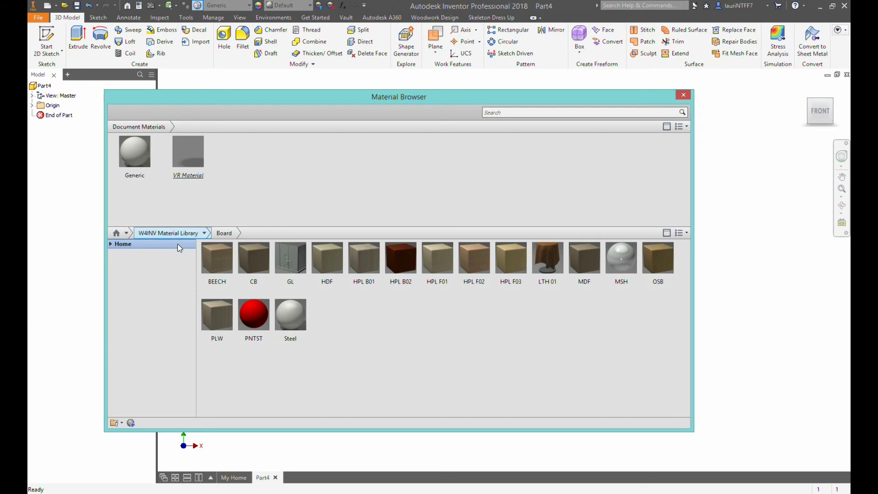
{"action": "left_click_drag", "start_coordinate": [188, 155], "coordinate": [340, 312]}
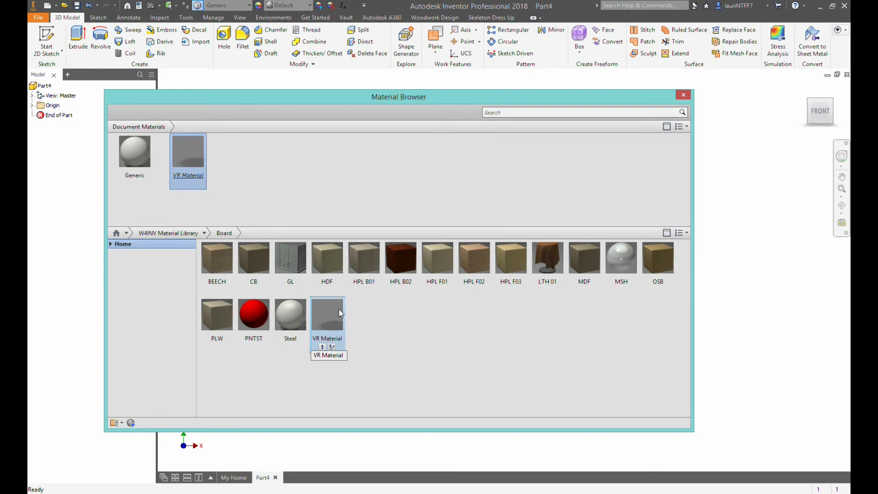
{"action": "left_click", "coordinate": [683, 95]}
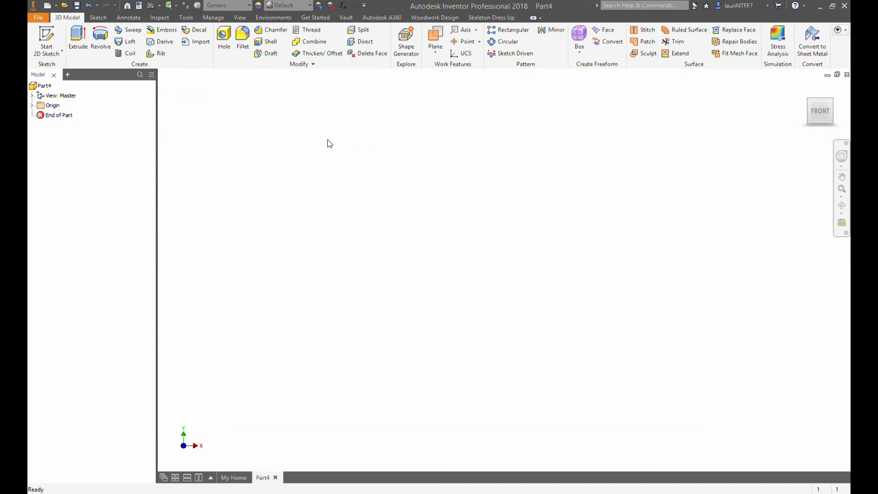
Step: Duplicate the MDF board in the Woodwork Design Material Editor
{"action": "left_click", "coordinate": [440, 18]}
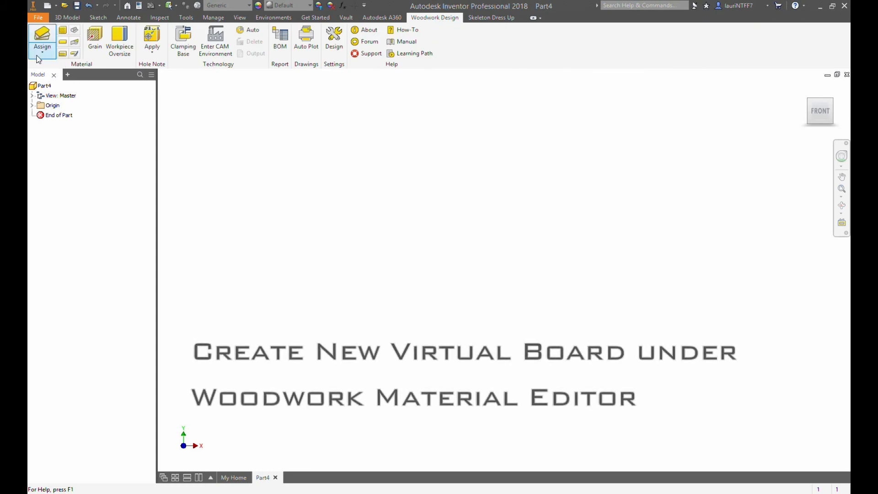
{"action": "left_click", "coordinate": [38, 57]}
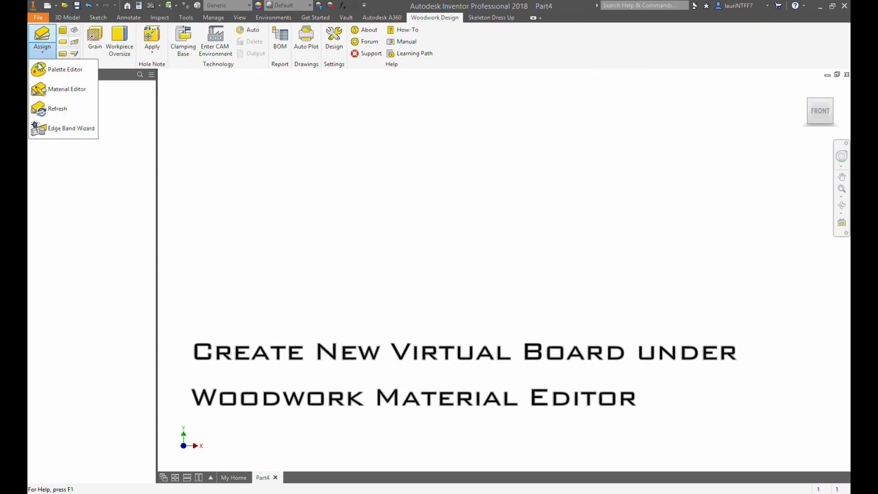
{"action": "left_click", "coordinate": [53, 88]}
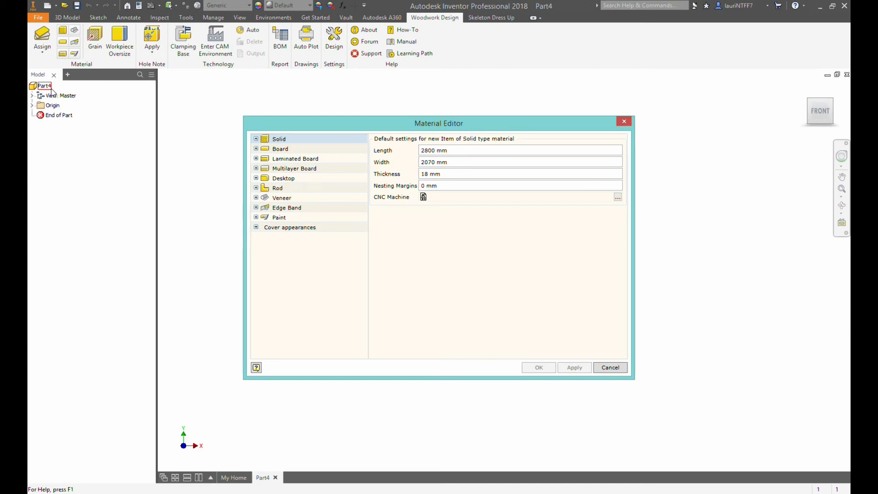
{"action": "left_click", "coordinate": [256, 149]}
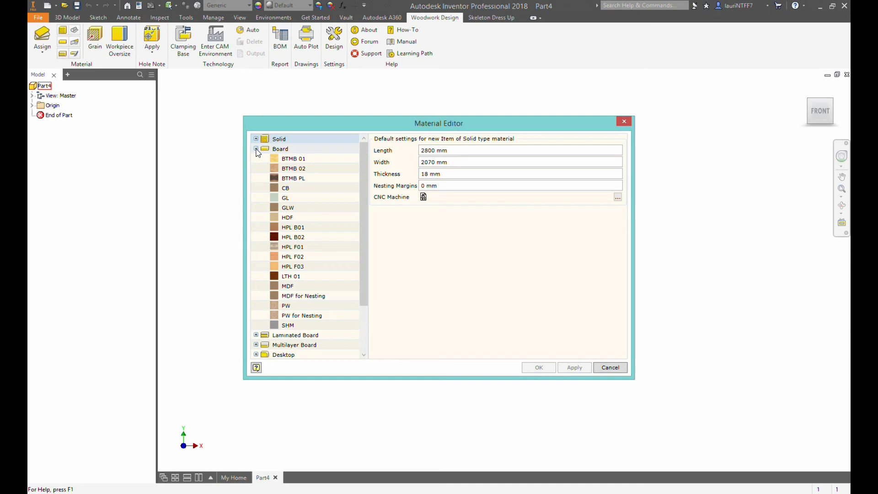
{"action": "left_click", "coordinate": [288, 160]}
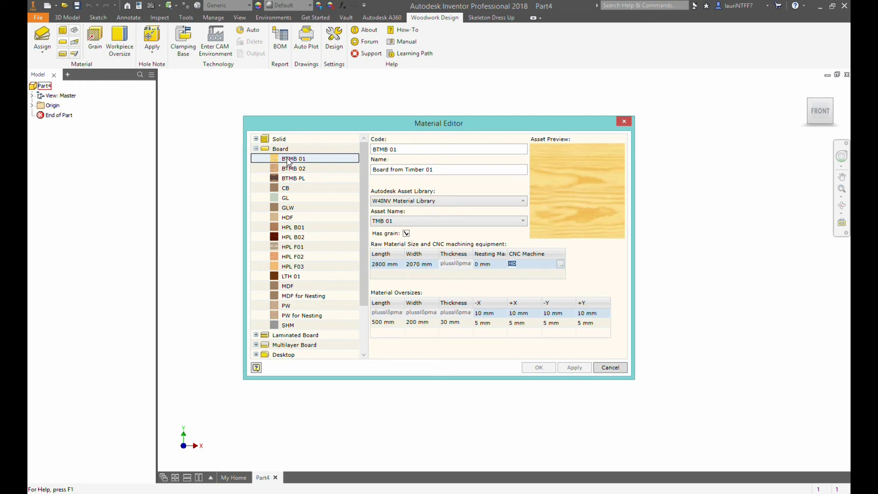
{"action": "left_click", "coordinate": [288, 287]}
{"action": "right_click", "coordinate": [290, 287]}
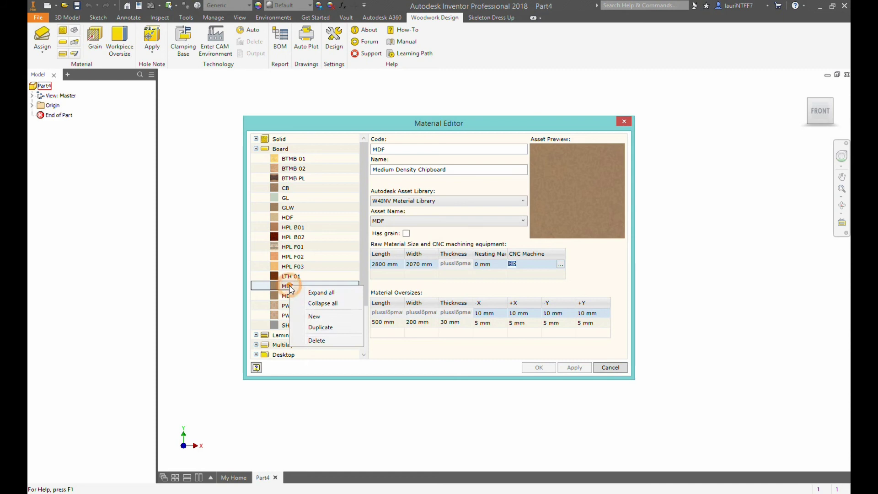
{"action": "left_click", "coordinate": [323, 327]}
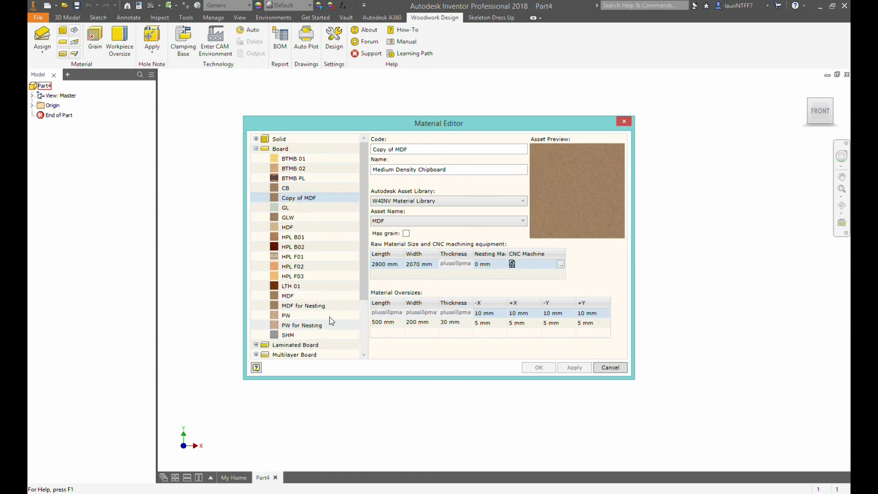
Step: Set the duplicated board's code to VRB and its name to Virtual Board
{"action": "left_click_drag", "start_coordinate": [409, 150], "coordinate": [368, 148]}
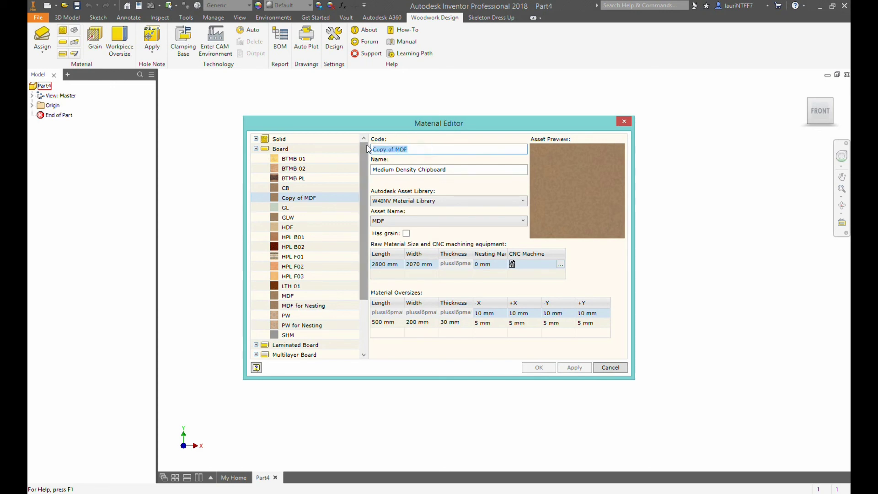
{"action": "type", "text": "VR"}
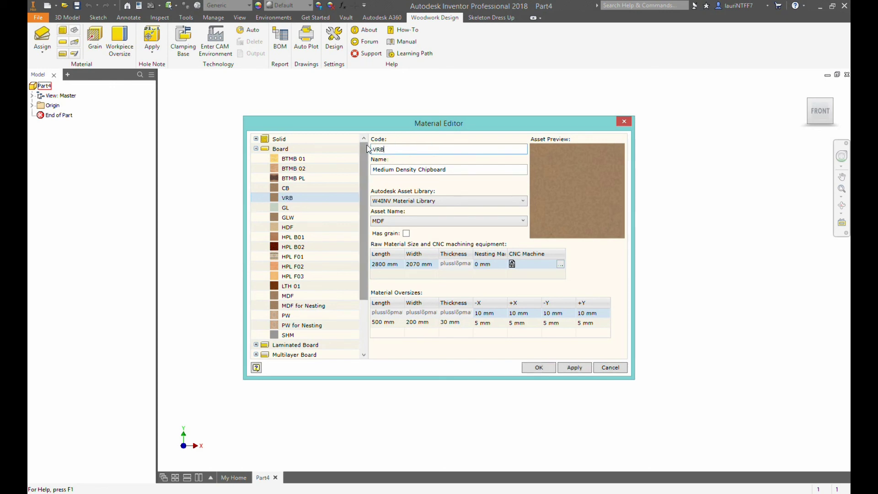
{"action": "type", "text": "B"}
{"action": "left_click_drag", "start_coordinate": [456, 170], "coordinate": [376, 178]}
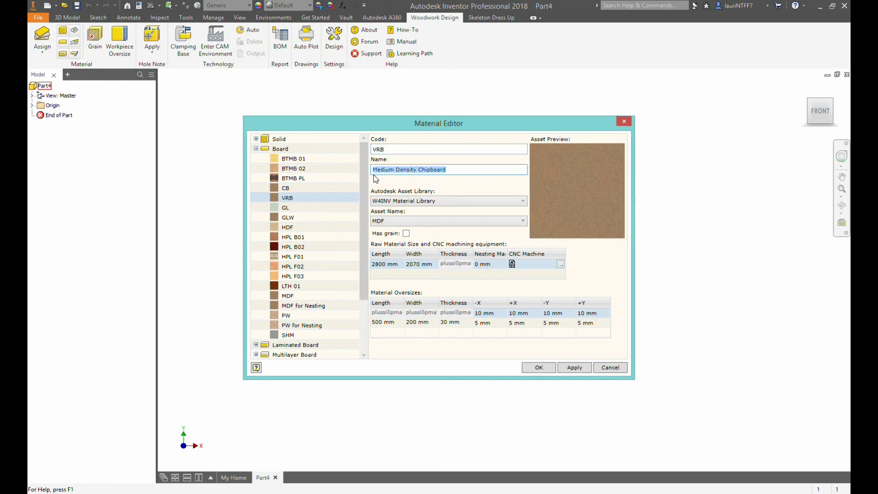
{"action": "type", "text": "Virtual"}
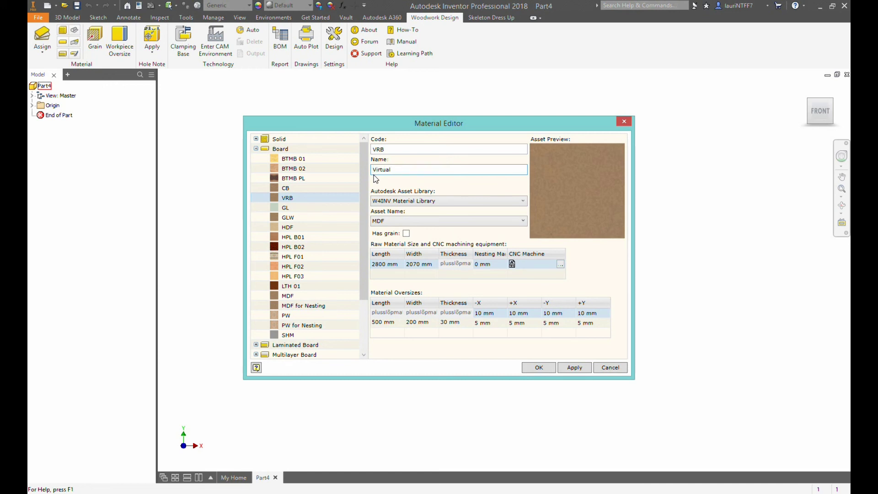
{"action": "type", "text": "rd"}
{"action": "key", "text": "Tab"}
Step: Assign the VR Material asset to the VRB board and save the Material Editor changes
{"action": "left_click", "coordinate": [471, 221]}
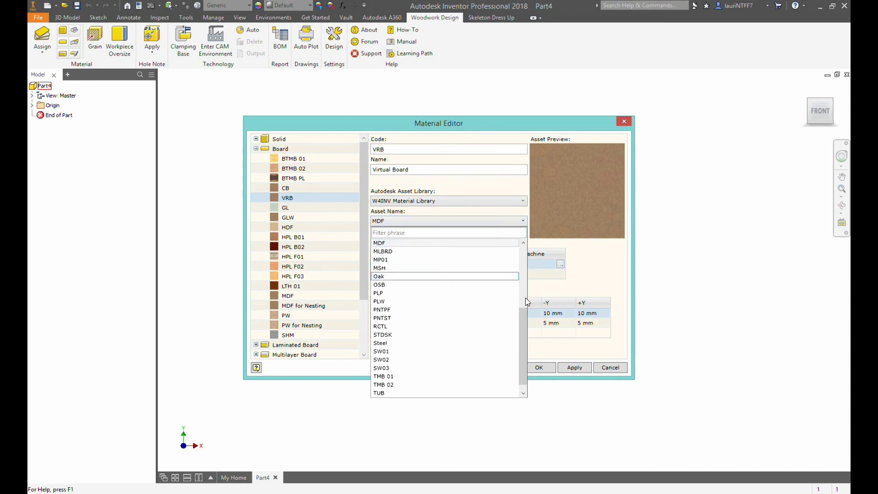
{"action": "scroll", "coordinate": [525, 302], "scroll_direction": "down", "scroll_amount": 1}
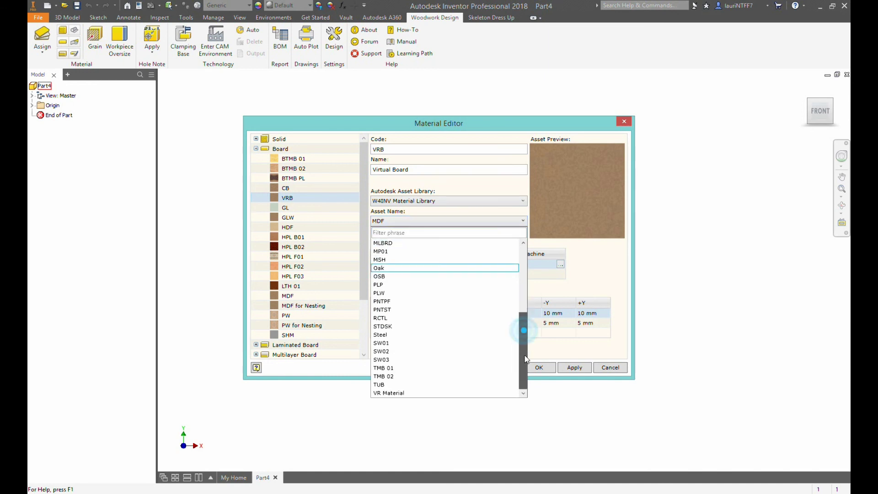
{"action": "left_click", "coordinate": [405, 394]}
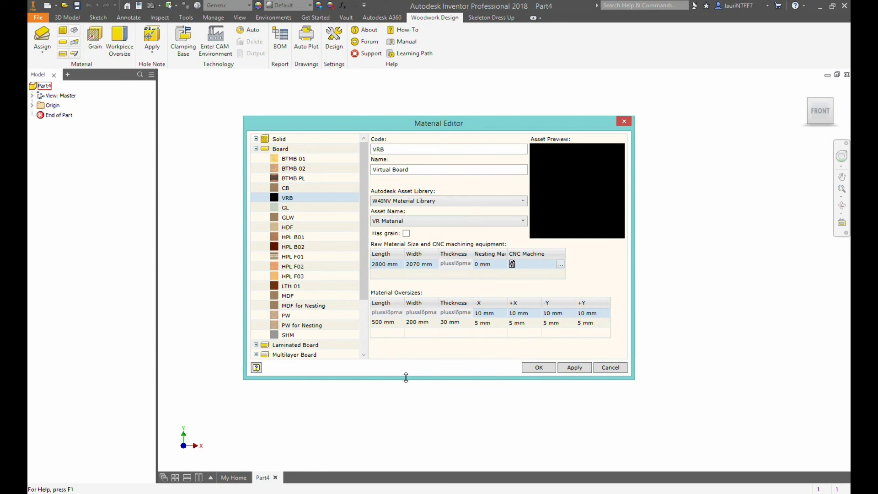
{"action": "left_click", "coordinate": [539, 369]}
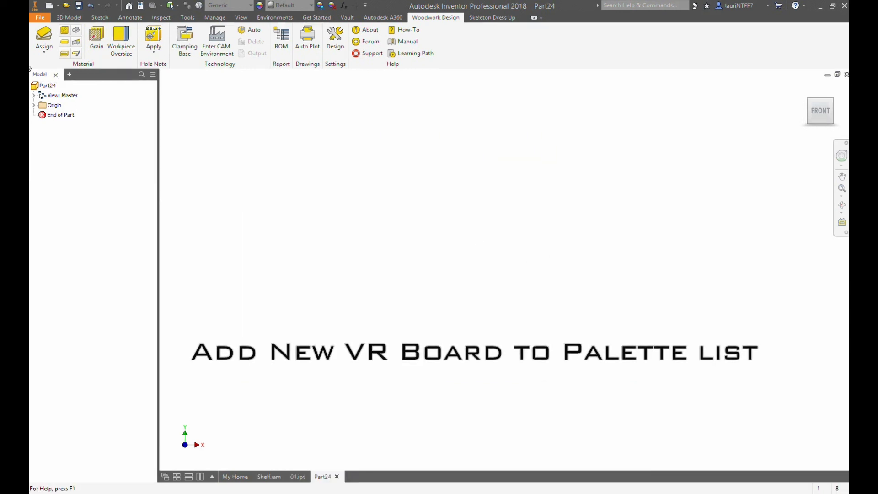
Step: Include the VRB Virtual Board in the Woodwork Palette's board materials and save the palette
{"action": "left_click", "coordinate": [43, 45]}
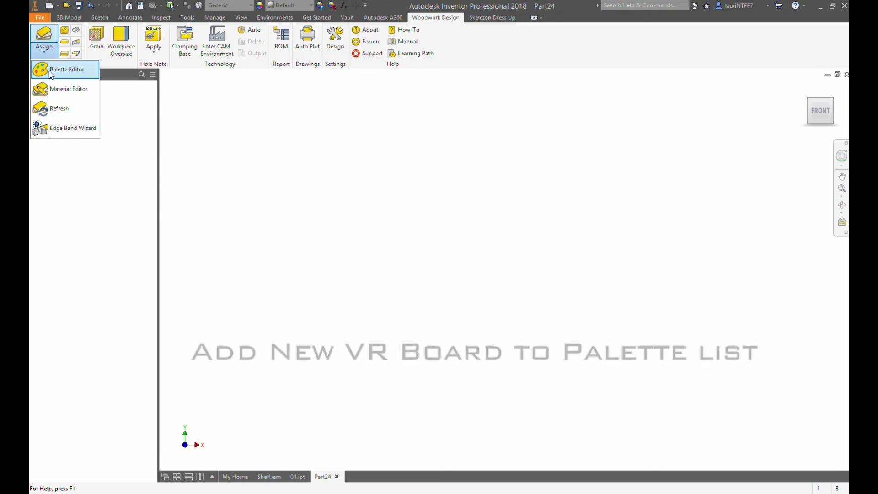
{"action": "left_click", "coordinate": [64, 69]}
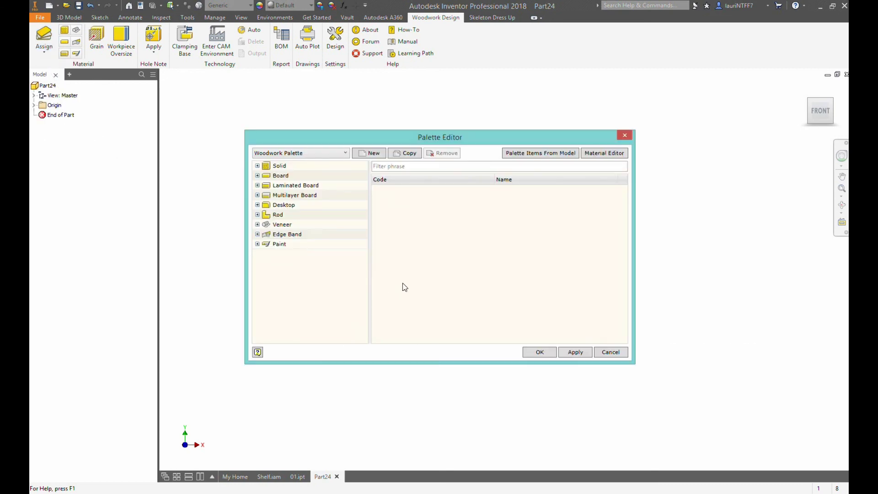
{"action": "left_click", "coordinate": [276, 176]}
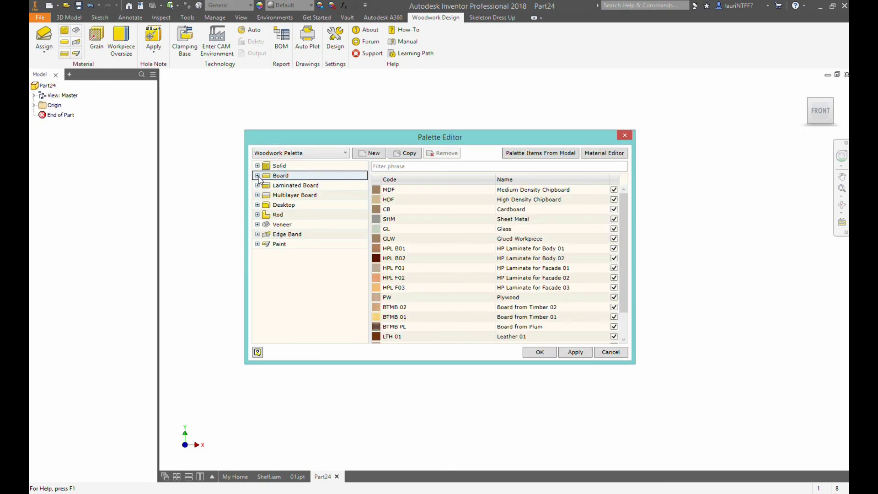
{"action": "left_click", "coordinate": [257, 176]}
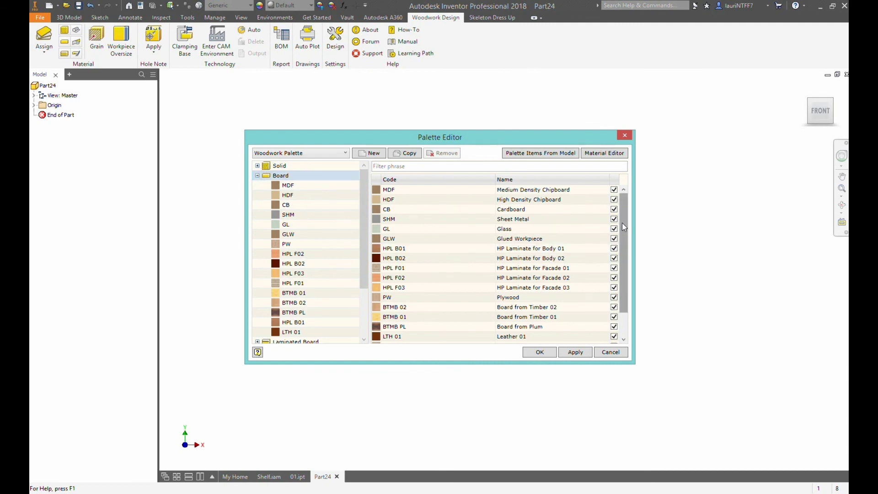
{"action": "left_click_drag", "start_coordinate": [623, 227], "coordinate": [628, 275]}
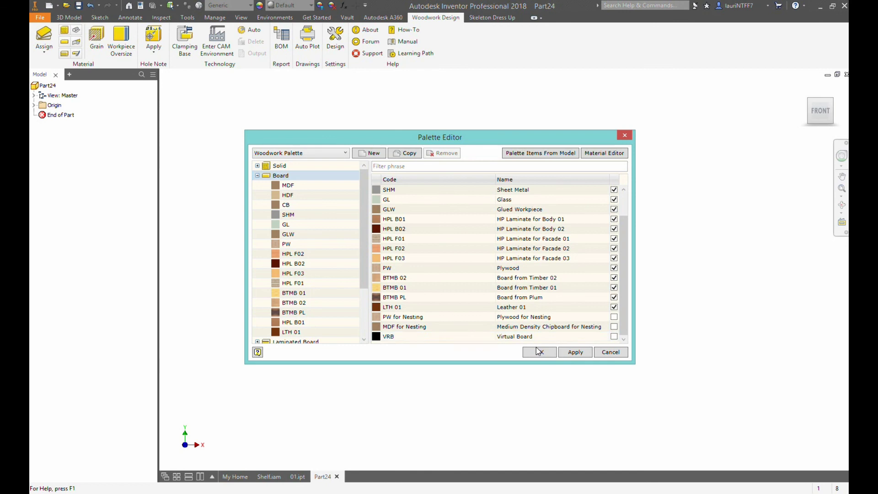
{"action": "left_click", "coordinate": [614, 337]}
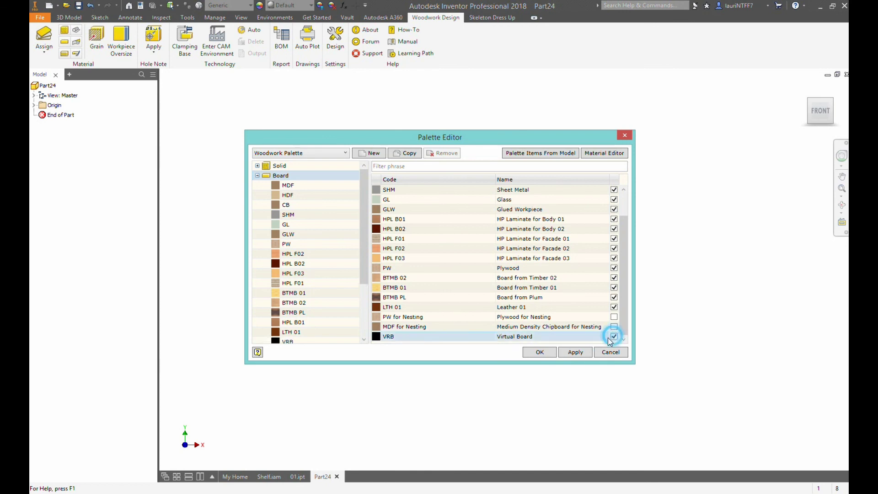
{"action": "left_click", "coordinate": [540, 352]}
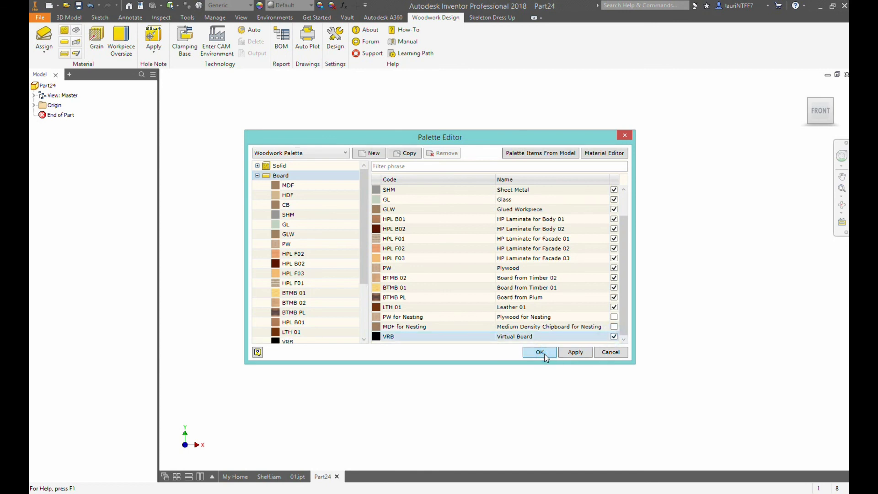